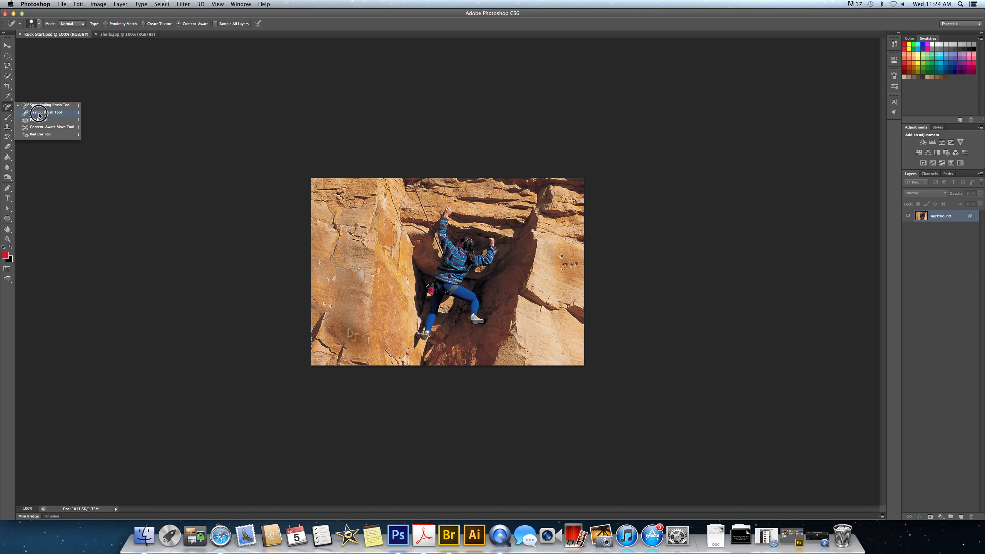
Remove the carved DJ letters from the lower-left rock face with a slightly smaller Healing Brush.
{"action": "left_click", "coordinate": [42, 112]}
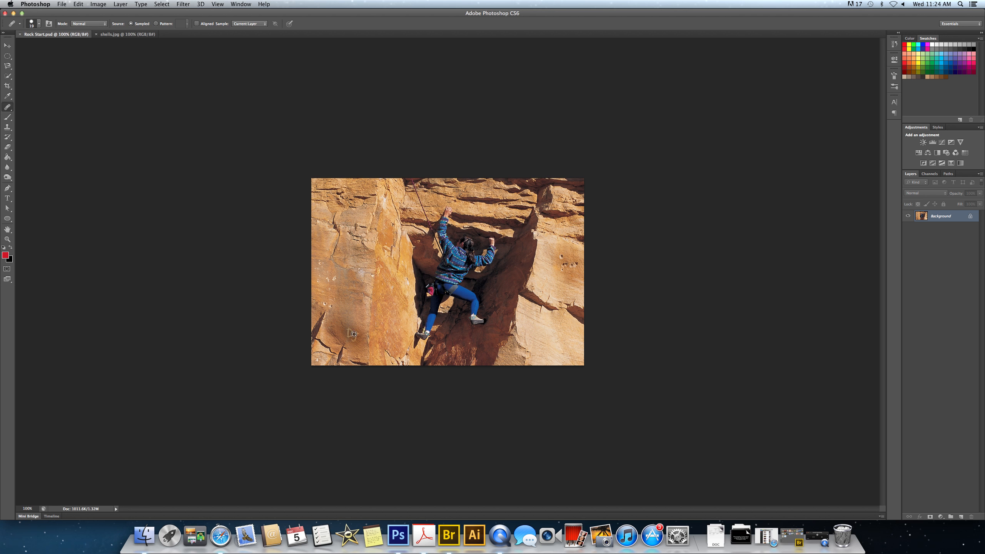
{"action": "scroll", "coordinate": [354, 333], "scroll_direction": "up", "scroll_amount": 5}
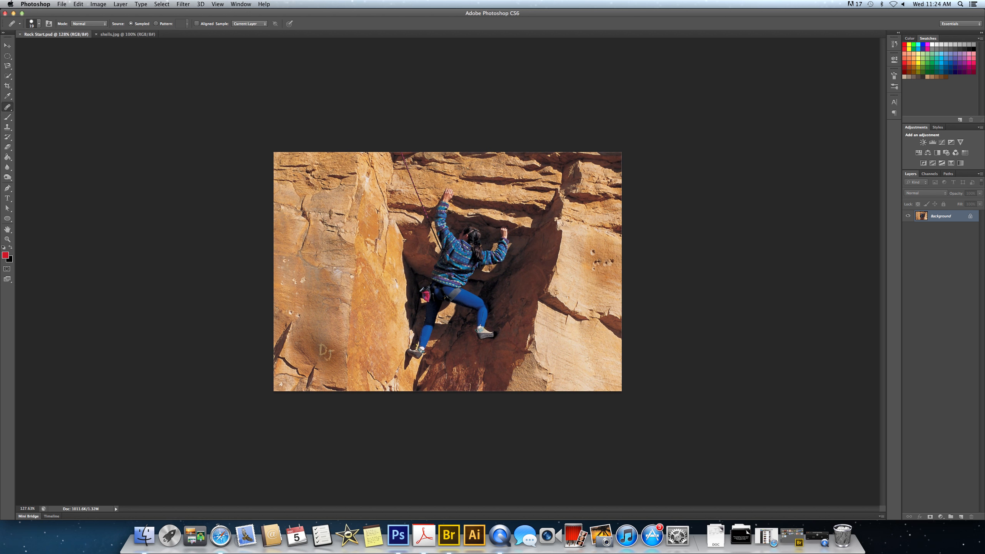
{"action": "scroll", "coordinate": [360, 318], "scroll_direction": "up", "scroll_amount": 5}
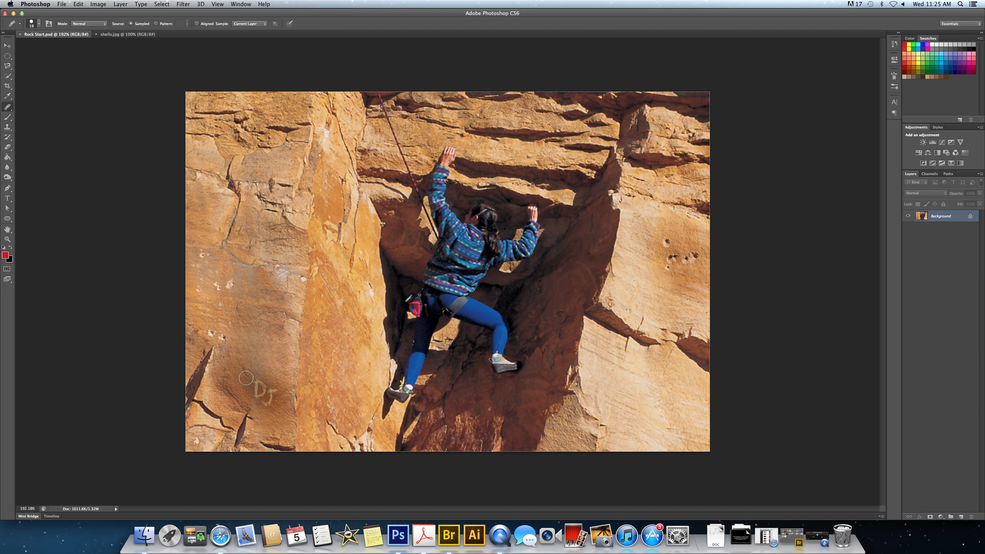
{"action": "key", "text": "bracketleft"}
{"action": "mouse_move", "coordinate": [252, 388]}
{"action": "left_mouse_down"}
{"action": "mouse_move", "coordinate": [261, 386]}
{"action": "mouse_move", "coordinate": [263, 400]}
{"action": "mouse_move", "coordinate": [275, 389]}
{"action": "mouse_move", "coordinate": [268, 399]}
{"action": "left_mouse_up"}
Heal the small white chips on the left rock face above the former lettering with the Healing Brush.
{"action": "left_click", "coordinate": [210, 333]}
{"action": "left_click", "coordinate": [210, 334]}
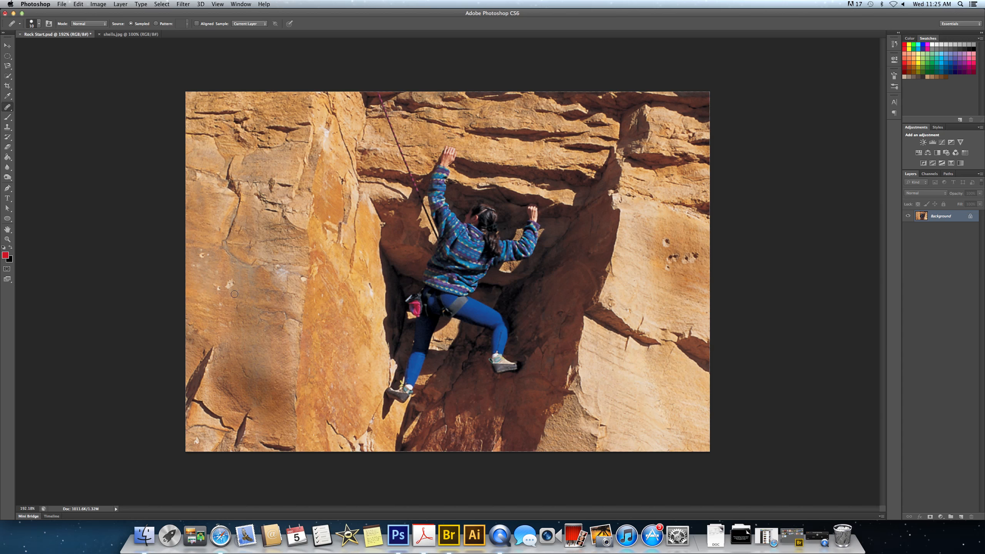
{"action": "left_click", "coordinate": [216, 282]}
{"action": "left_click", "coordinate": [228, 286]}
{"action": "left_click", "coordinate": [224, 289]}
Patch the cluster of small holes in the right rock face with clean rock texture using the Patch tool, and deselect.
{"action": "right_click", "coordinate": [7, 107]}
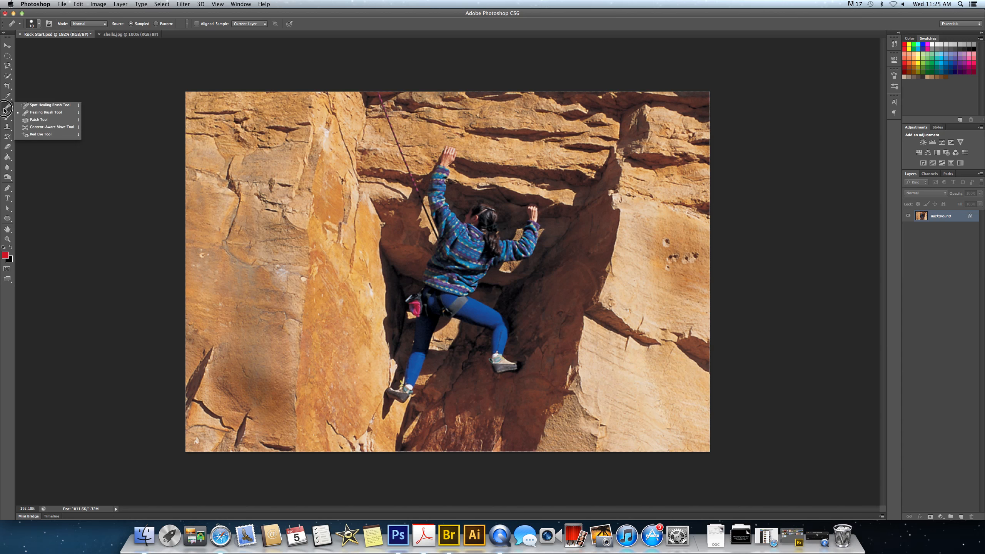
{"action": "left_click", "coordinate": [39, 122]}
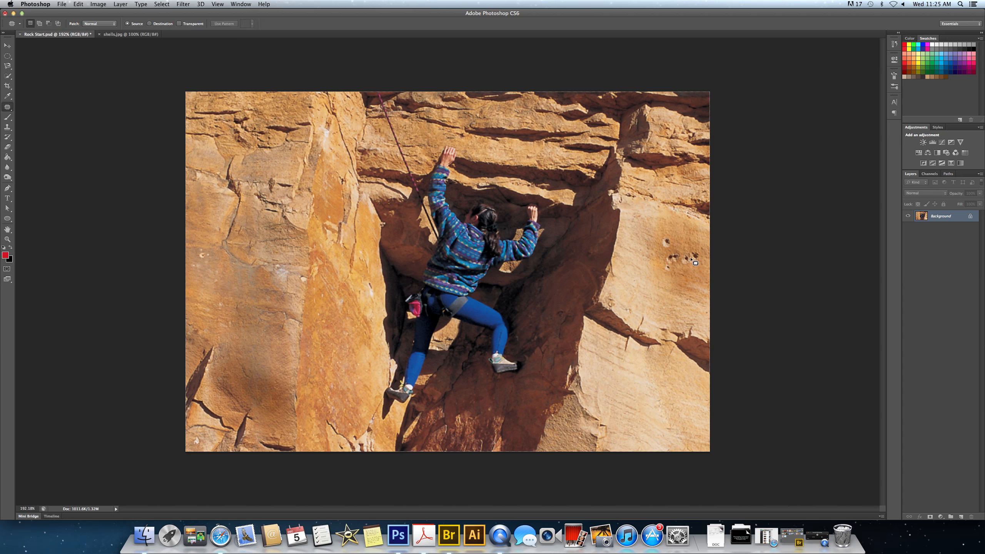
{"action": "scroll", "coordinate": [690, 260], "scroll_direction": "down", "scroll_amount": 2}
{"action": "scroll", "coordinate": [691, 260], "scroll_direction": "up", "scroll_amount": 5}
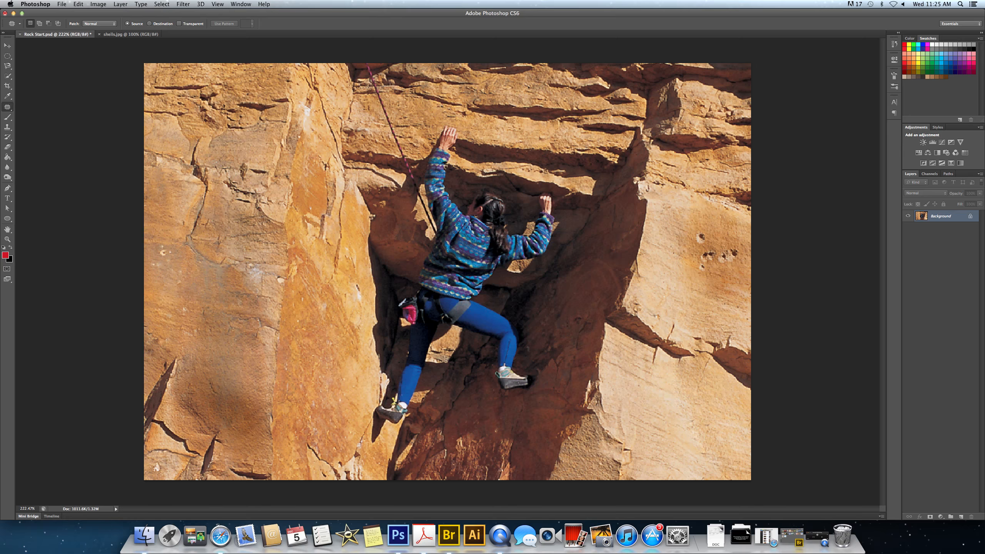
{"action": "mouse_move", "coordinate": [702, 246]}
{"action": "left_mouse_down"}
{"action": "mouse_move", "coordinate": [700, 224]}
{"action": "mouse_move", "coordinate": [692, 241]}
{"action": "mouse_move", "coordinate": [702, 246]}
{"action": "mouse_move", "coordinate": [733, 234]}
{"action": "mouse_move", "coordinate": [719, 251]}
{"action": "mouse_move", "coordinate": [730, 266]}
{"action": "mouse_move", "coordinate": [731, 241]}
{"action": "mouse_move", "coordinate": [719, 226]}
{"action": "mouse_move", "coordinate": [700, 272]}
{"action": "mouse_move", "coordinate": [703, 244]}
{"action": "mouse_move", "coordinate": [721, 251]}
{"action": "mouse_move", "coordinate": [703, 221]}
{"action": "left_mouse_up"}
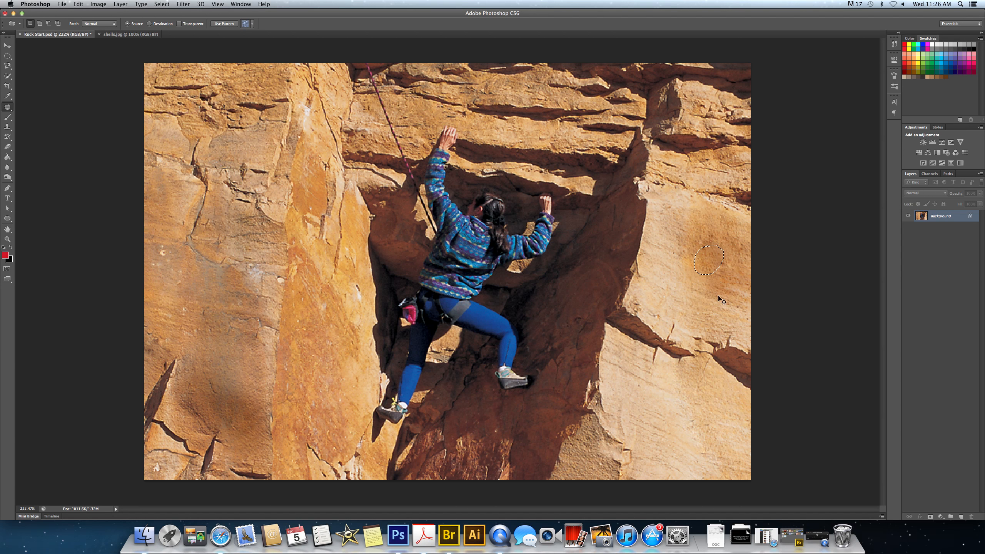
{"action": "key", "text": "super+d"}
Clean up the remaining blemishes on the left rock face and beside the climber with the Spot Healing Brush in Content-Aware mode.
{"action": "right_click", "coordinate": [7, 106]}
{"action": "left_click", "coordinate": [39, 103]}
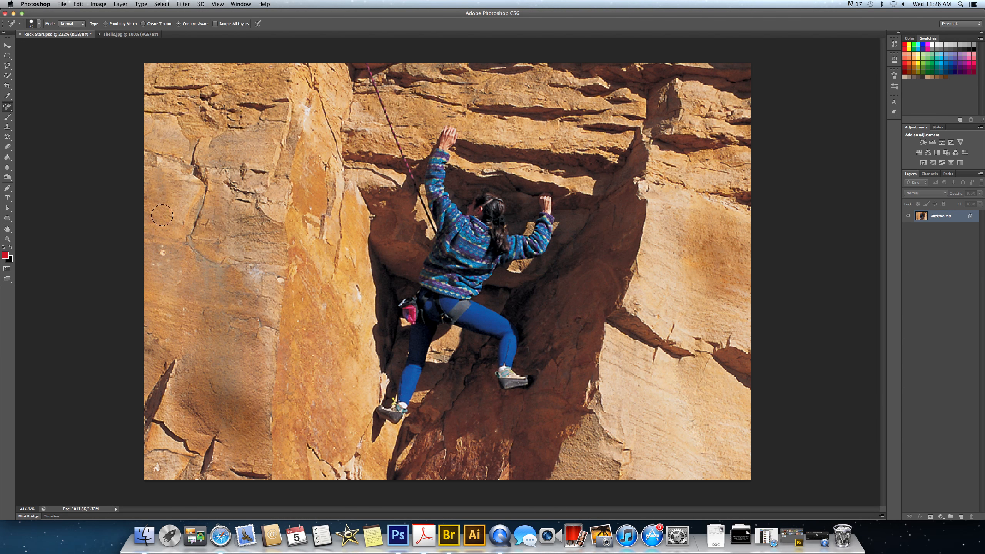
{"action": "left_click", "coordinate": [166, 252]}
{"action": "left_click", "coordinate": [169, 253]}
{"action": "left_click", "coordinate": [195, 259]}
{"action": "left_click", "coordinate": [194, 292]}
{"action": "left_click", "coordinate": [154, 265]}
{"action": "left_click_drag", "start_coordinate": [179, 271], "coordinate": [165, 259]}
{"action": "left_click_drag", "start_coordinate": [159, 456], "coordinate": [157, 465]}
{"action": "left_click_drag", "start_coordinate": [354, 283], "coordinate": [361, 302]}
{"action": "left_click", "coordinate": [8, 108]}
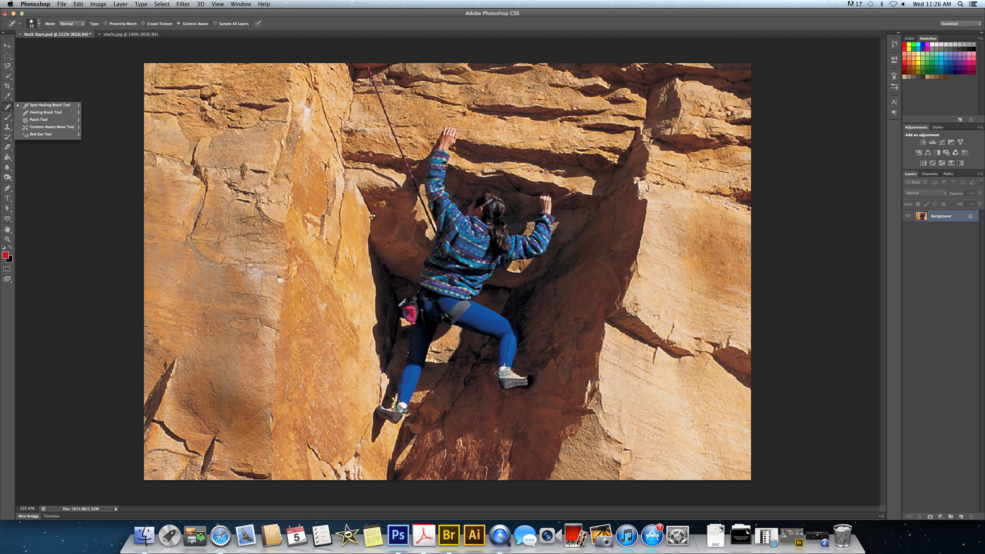
In shells.jpg, duplicate the brown stone onto the open sand above and left of it with an enlarged Clone Stamp brush.
{"action": "left_click", "coordinate": [109, 35]}
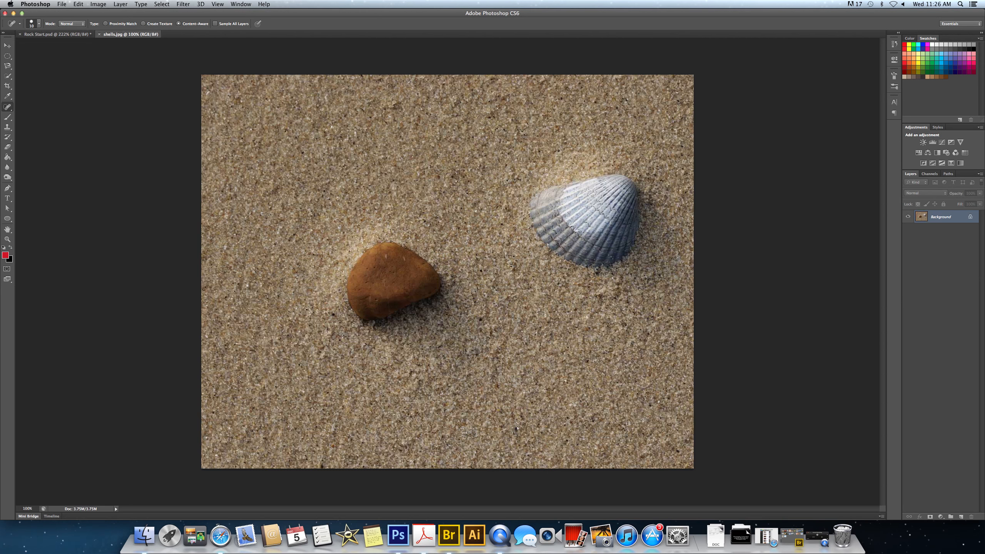
{"action": "left_click", "coordinate": [7, 127]}
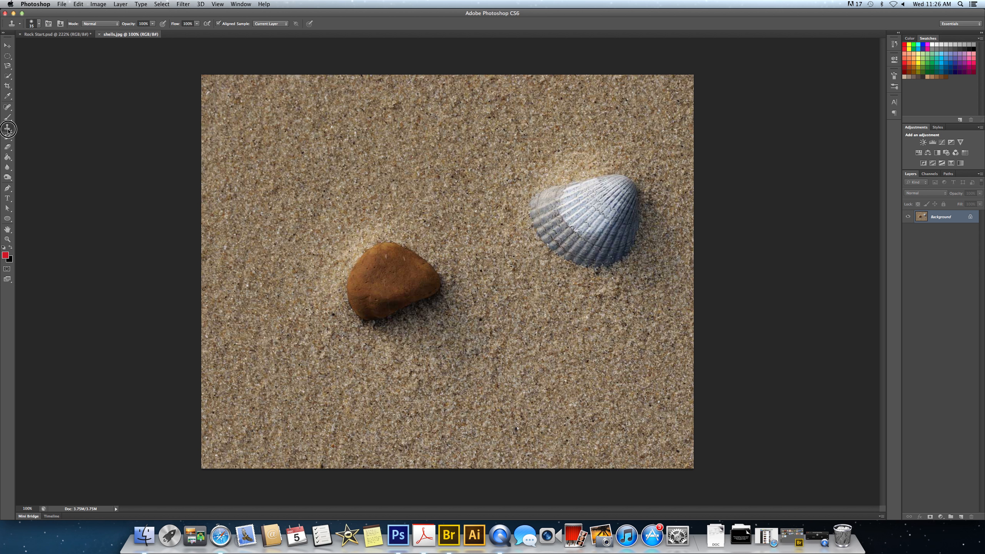
{"action": "left_click", "coordinate": [22, 128]}
{"action": "key", "text": "bracketright"}
{"action": "key", "text": "bracketright"}
{"action": "left_click", "coordinate": [389, 278]}
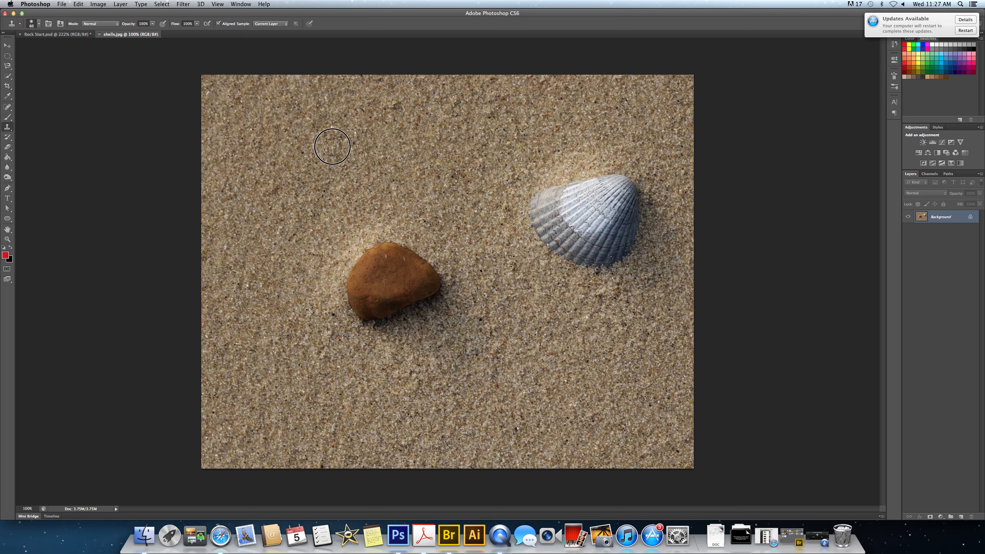
{"action": "mouse_move", "coordinate": [322, 142]}
{"action": "left_mouse_down"}
{"action": "mouse_move", "coordinate": [345, 156]}
{"action": "mouse_move", "coordinate": [337, 138]}
{"action": "mouse_move", "coordinate": [335, 155]}
{"action": "mouse_move", "coordinate": [308, 132]}
{"action": "mouse_move", "coordinate": [349, 126]}
{"action": "mouse_move", "coordinate": [358, 148]}
{"action": "mouse_move", "coordinate": [299, 164]}
{"action": "mouse_move", "coordinate": [306, 182]}
{"action": "mouse_move", "coordinate": [328, 182]}
{"action": "mouse_move", "coordinate": [386, 144]}
{"action": "mouse_move", "coordinate": [352, 108]}
{"action": "mouse_move", "coordinate": [320, 115]}
{"action": "mouse_move", "coordinate": [304, 127]}
{"action": "mouse_move", "coordinate": [299, 169]}
{"action": "mouse_move", "coordinate": [331, 170]}
{"action": "mouse_move", "coordinate": [368, 147]}
{"action": "mouse_move", "coordinate": [358, 125]}
{"action": "mouse_move", "coordinate": [317, 119]}
{"action": "mouse_move", "coordinate": [304, 186]}
{"action": "mouse_move", "coordinate": [378, 164]}
{"action": "mouse_move", "coordinate": [375, 181]}
{"action": "mouse_move", "coordinate": [308, 182]}
{"action": "left_mouse_up"}
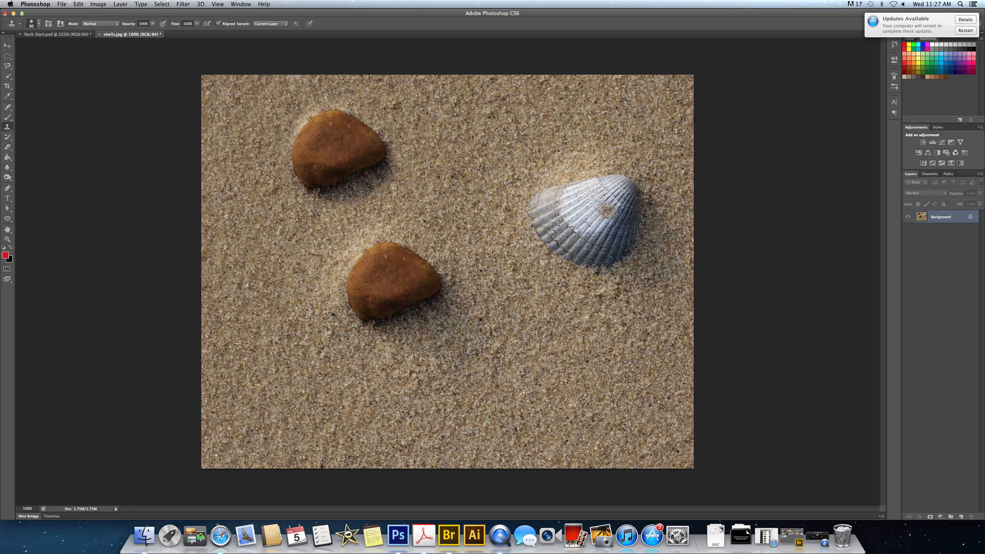
Clone the white shell onto the empty sand directly below the original with the Clone Stamp.
{"action": "scroll", "coordinate": [594, 211], "scroll_direction": "up", "scroll_amount": 1}
{"action": "left_click", "coordinate": [593, 211], "text": "alt"}
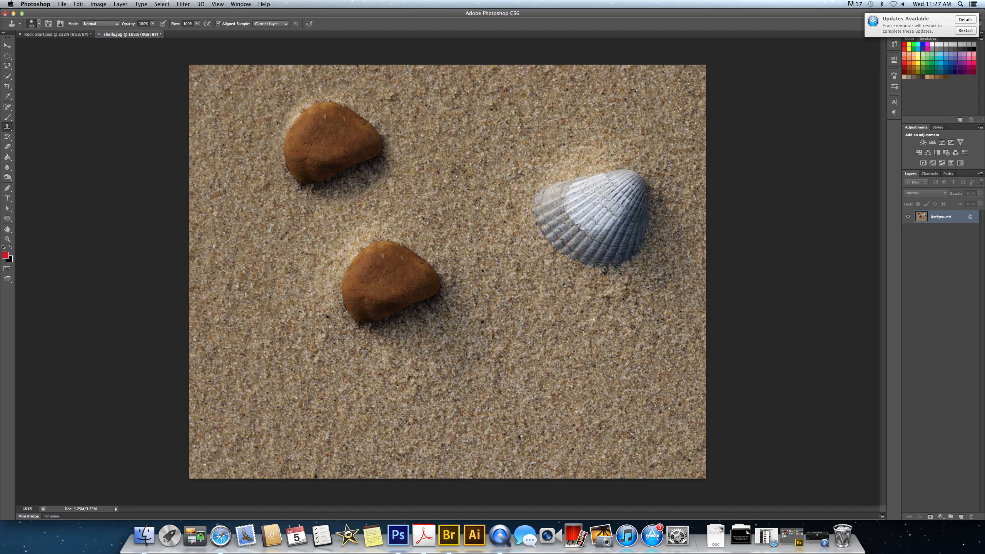
{"action": "left_click", "coordinate": [587, 343]}
{"action": "mouse_move", "coordinate": [586, 344]}
{"action": "left_mouse_down"}
{"action": "mouse_move", "coordinate": [568, 335]}
{"action": "mouse_move", "coordinate": [529, 362]}
{"action": "mouse_move", "coordinate": [548, 380]}
{"action": "mouse_move", "coordinate": [571, 369]}
{"action": "mouse_move", "coordinate": [567, 395]}
{"action": "mouse_move", "coordinate": [586, 375]}
{"action": "mouse_move", "coordinate": [598, 322]}
{"action": "mouse_move", "coordinate": [612, 317]}
{"action": "mouse_move", "coordinate": [622, 334]}
{"action": "mouse_move", "coordinate": [606, 366]}
{"action": "mouse_move", "coordinate": [608, 335]}
{"action": "mouse_move", "coordinate": [627, 397]}
{"action": "mouse_move", "coordinate": [618, 398]}
{"action": "mouse_move", "coordinate": [629, 365]}
{"action": "mouse_move", "coordinate": [606, 379]}
{"action": "mouse_move", "coordinate": [625, 365]}
{"action": "mouse_move", "coordinate": [523, 340]}
{"action": "mouse_move", "coordinate": [524, 350]}
{"action": "mouse_move", "coordinate": [576, 389]}
{"action": "mouse_move", "coordinate": [615, 398]}
{"action": "mouse_move", "coordinate": [630, 387]}
{"action": "mouse_move", "coordinate": [636, 341]}
{"action": "mouse_move", "coordinate": [634, 315]}
{"action": "mouse_move", "coordinate": [619, 299]}
{"action": "mouse_move", "coordinate": [538, 319]}
{"action": "mouse_move", "coordinate": [517, 338]}
{"action": "mouse_move", "coordinate": [577, 394]}
{"action": "mouse_move", "coordinate": [607, 400]}
{"action": "mouse_move", "coordinate": [593, 326]}
{"action": "mouse_move", "coordinate": [532, 342]}
{"action": "mouse_move", "coordinate": [627, 339]}
{"action": "mouse_move", "coordinate": [588, 315]}
{"action": "mouse_move", "coordinate": [548, 368]}
{"action": "mouse_move", "coordinate": [595, 394]}
{"action": "mouse_move", "coordinate": [569, 392]}
{"action": "mouse_move", "coordinate": [539, 347]}
{"action": "left_mouse_up"}
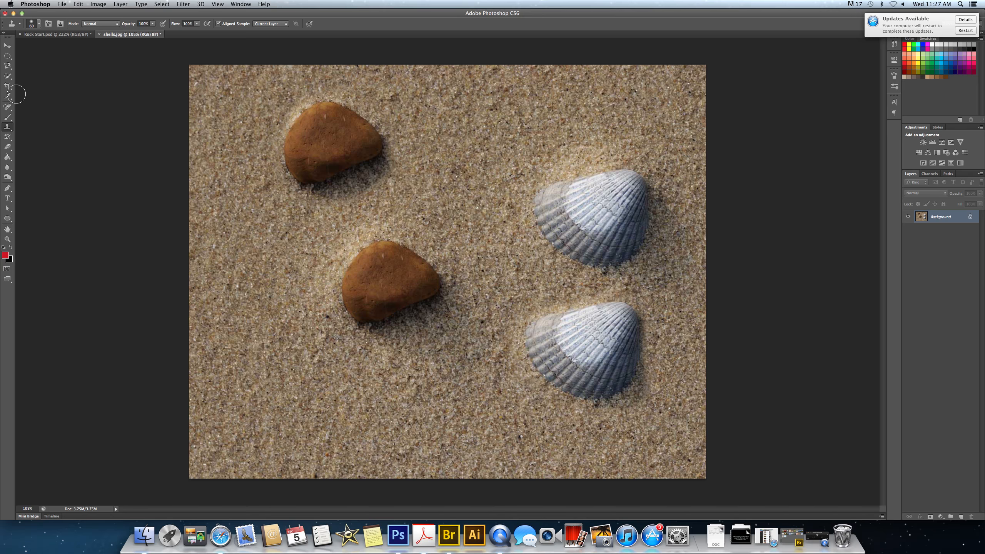
Replace the original lower brown stone with sand from its lower left using the Patch tool in Content-Aware mode, and deselect.
{"action": "left_click_drag", "start_coordinate": [8, 110], "coordinate": [29, 122]}
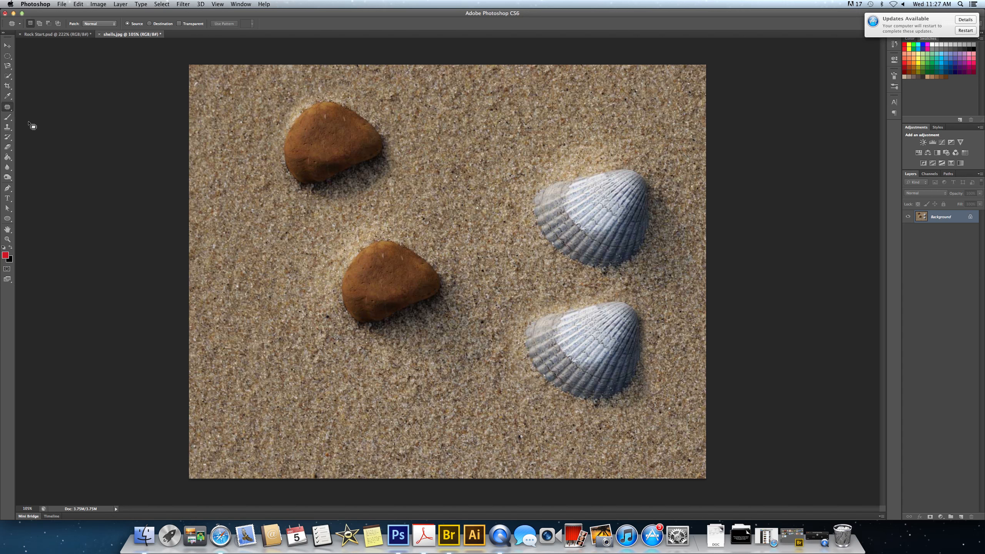
{"action": "left_click", "coordinate": [97, 24]}
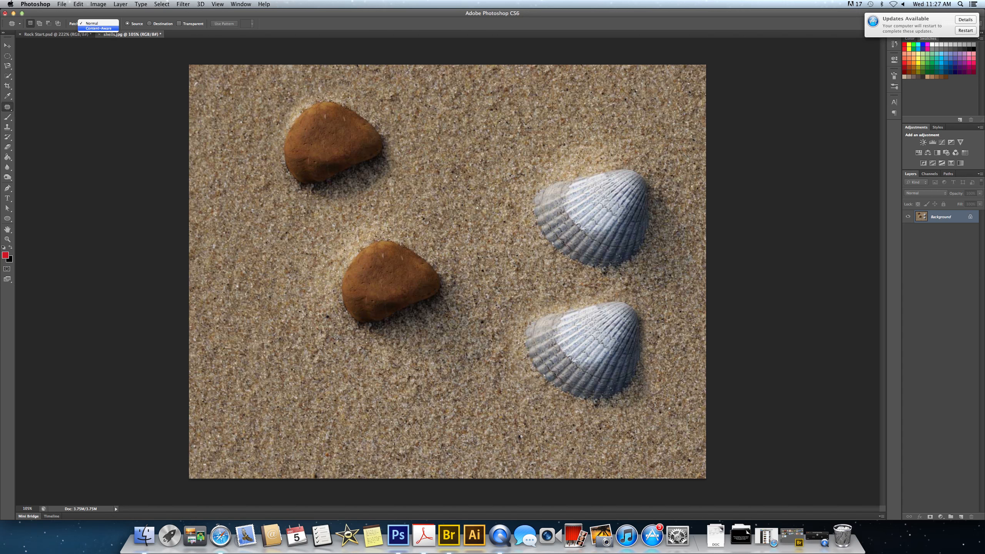
{"action": "left_click", "coordinate": [98, 28]}
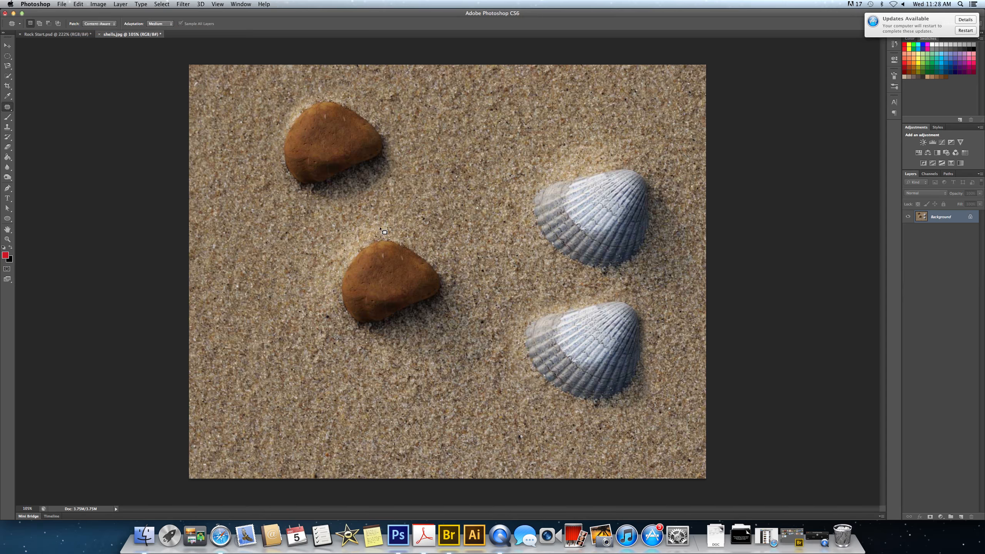
{"action": "mouse_move", "coordinate": [384, 232]}
{"action": "left_mouse_down"}
{"action": "mouse_move", "coordinate": [344, 247]}
{"action": "mouse_move", "coordinate": [326, 295]}
{"action": "mouse_move", "coordinate": [334, 330]}
{"action": "mouse_move", "coordinate": [382, 342]}
{"action": "mouse_move", "coordinate": [439, 323]}
{"action": "mouse_move", "coordinate": [466, 272]}
{"action": "mouse_move", "coordinate": [386, 228]}
{"action": "left_mouse_up"}
{"action": "left_click_drag", "start_coordinate": [388, 271], "coordinate": [304, 385]}
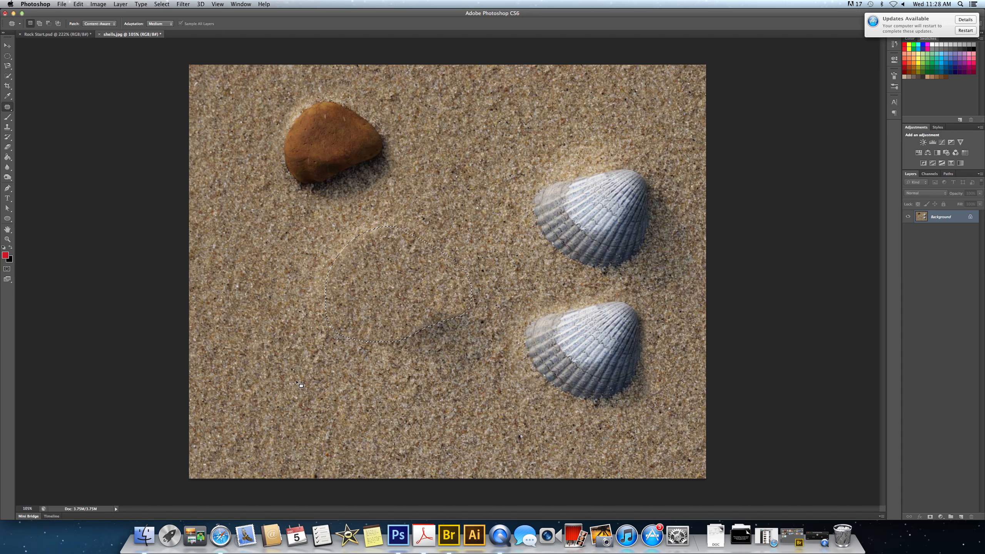
{"action": "key", "text": "super+d"}
Patch the leftover dark shadow of the removed stone with nearby sand, and clear the selection.
{"action": "mouse_move", "coordinate": [477, 332]}
{"action": "left_mouse_down"}
{"action": "mouse_move", "coordinate": [453, 303]}
{"action": "mouse_move", "coordinate": [453, 354]}
{"action": "mouse_move", "coordinate": [465, 305]}
{"action": "mouse_move", "coordinate": [458, 325]}
{"action": "left_mouse_up"}
{"action": "left_click_drag", "start_coordinate": [354, 393], "coordinate": [354, 390]}
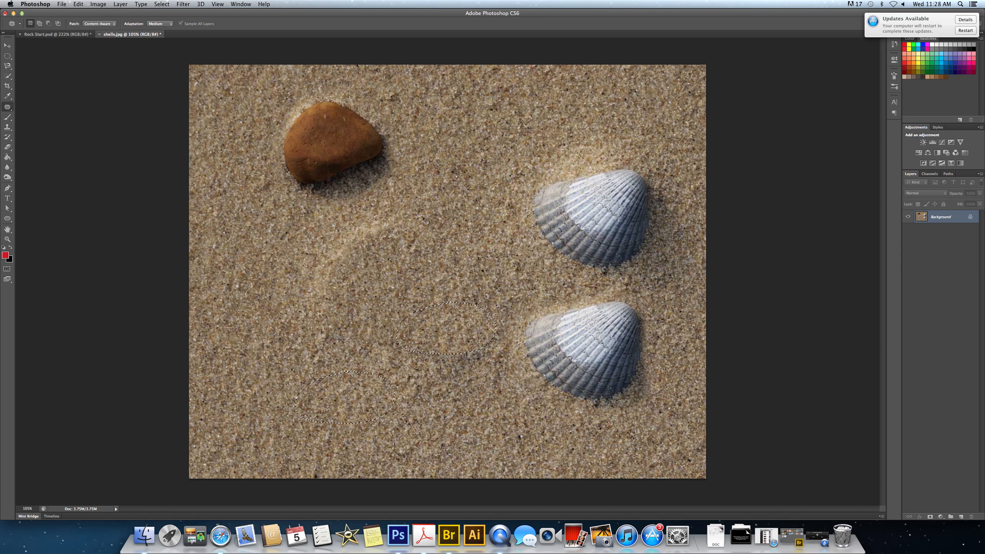
{"action": "key", "text": "super+d"}
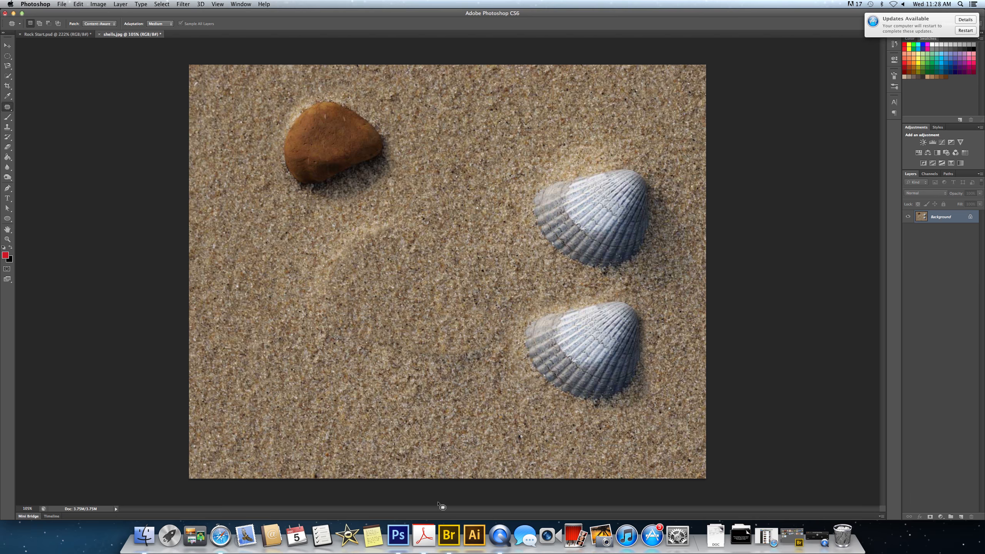
{"action": "left_click", "coordinate": [499, 536]}
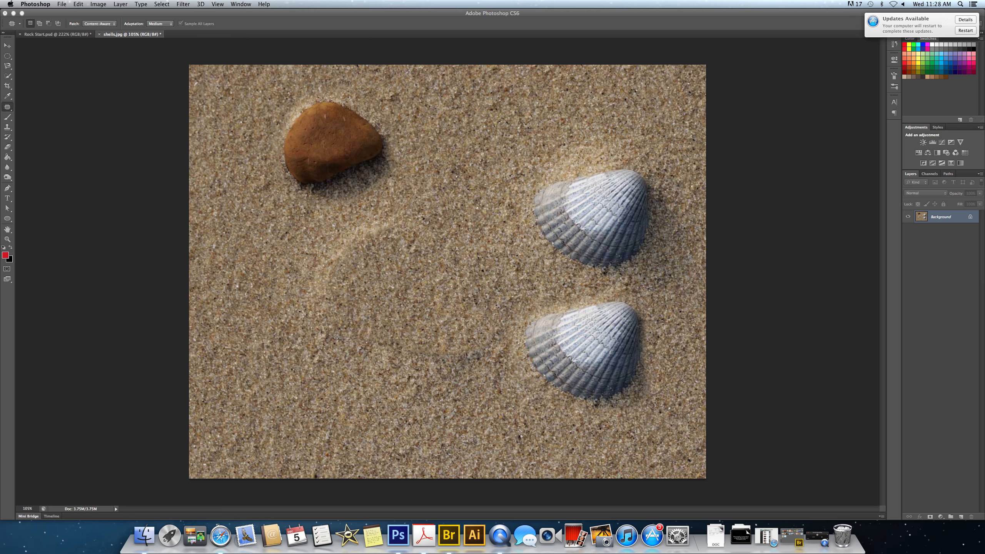
{"action": "left_click", "coordinate": [506, 537]}
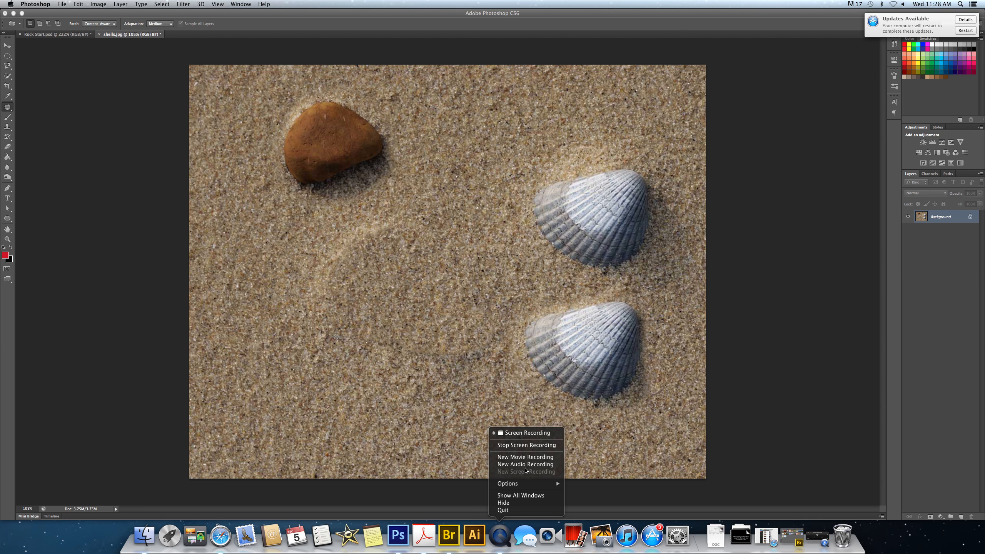